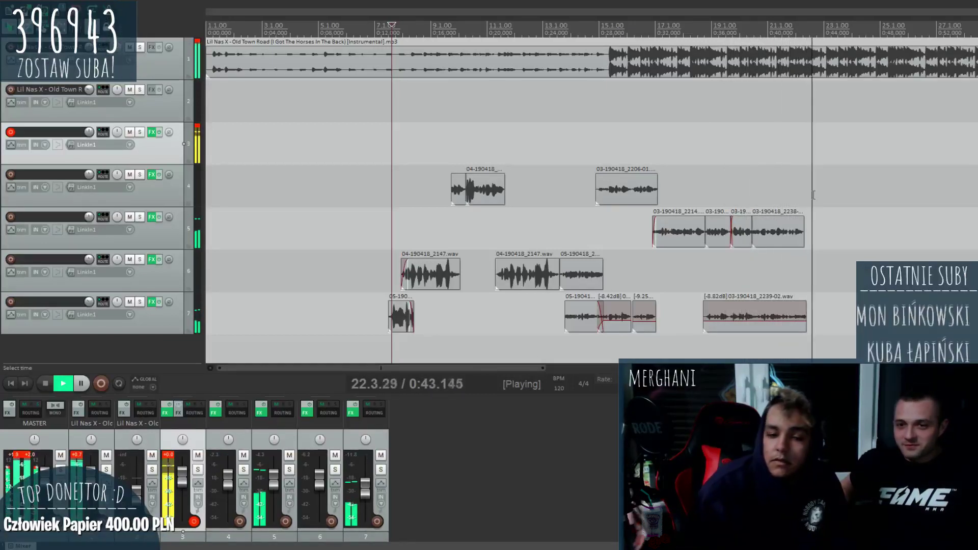
Stop playback, return to the start of the song and play the arrangement from there
{"action": "key", "text": "space"}
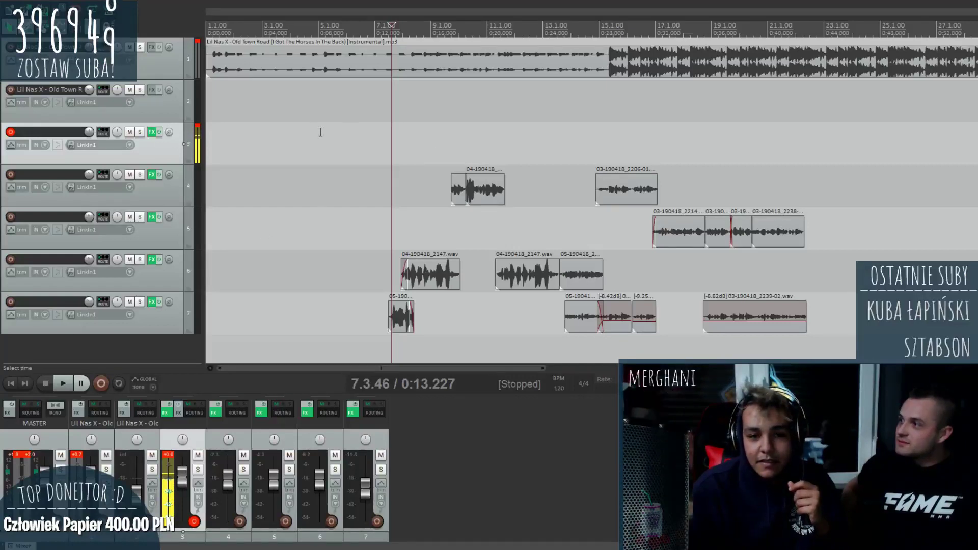
{"action": "left_click", "coordinate": [212, 135]}
{"action": "left_click", "coordinate": [212, 135]}
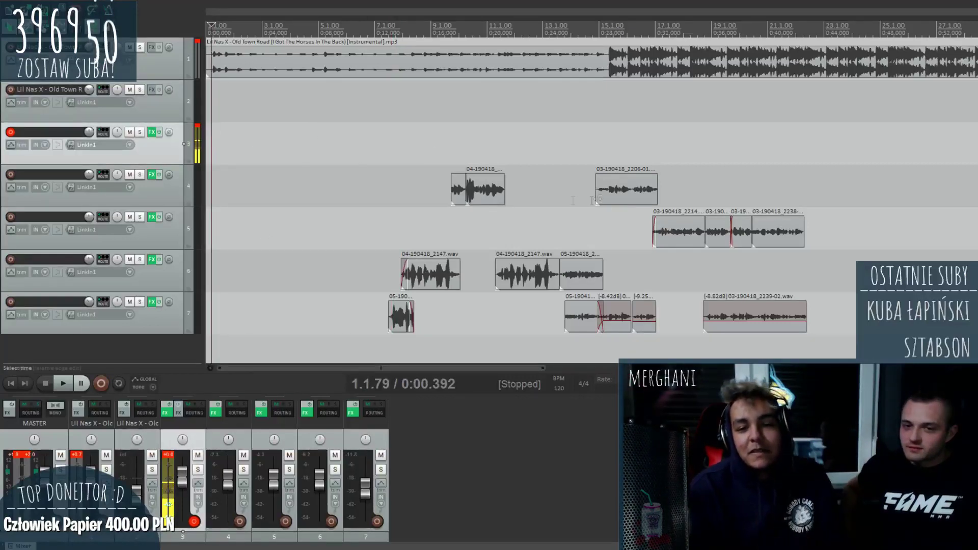
{"action": "scroll", "coordinate": [606, 187], "scroll_direction": "down", "scroll_amount": 4}
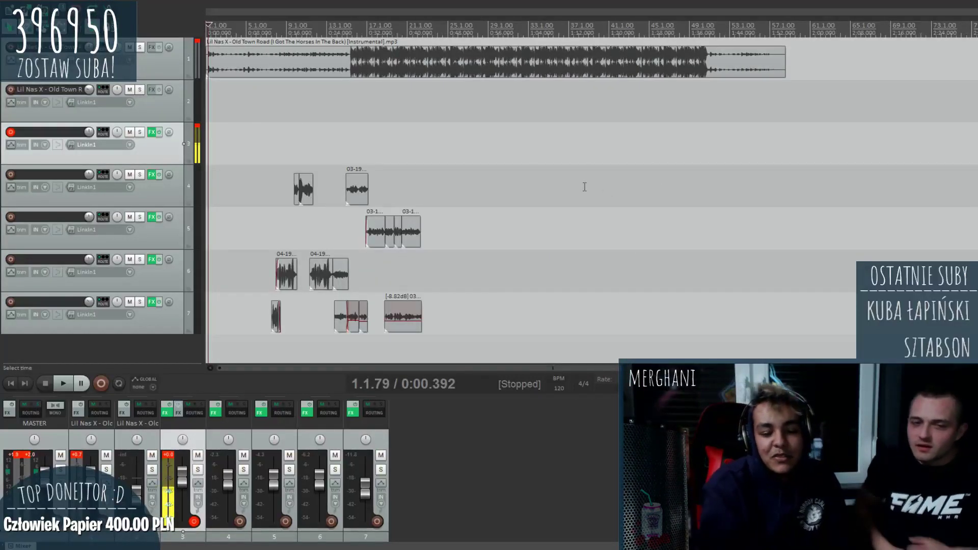
{"action": "key", "text": "space"}
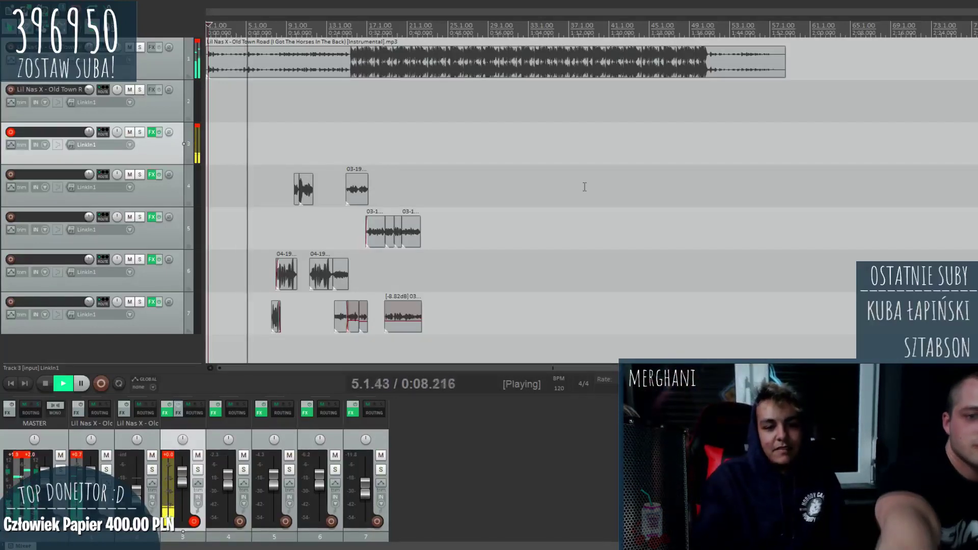
Record an intro vocal take on armed track 3 from the start of the song
{"action": "left_click", "coordinate": [208, 109]}
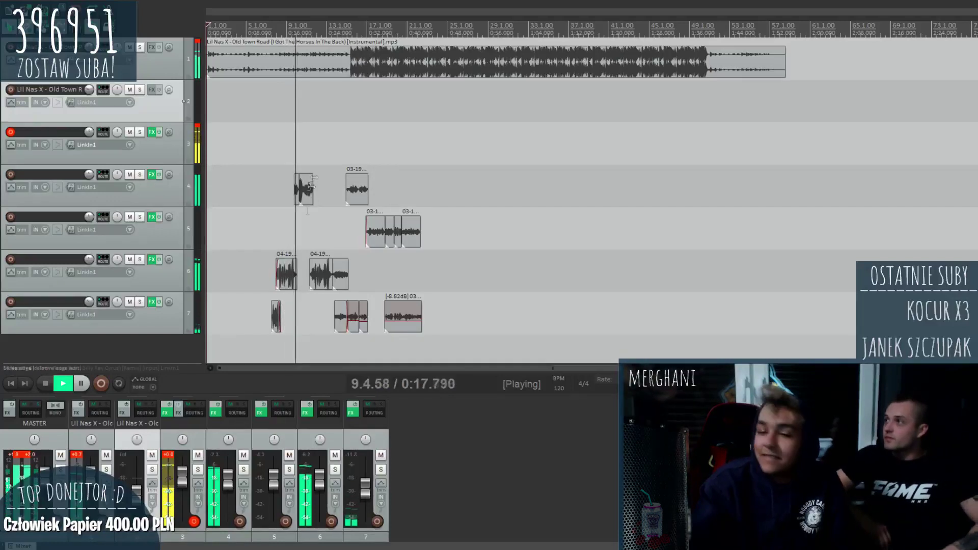
{"action": "left_click", "coordinate": [45, 383]}
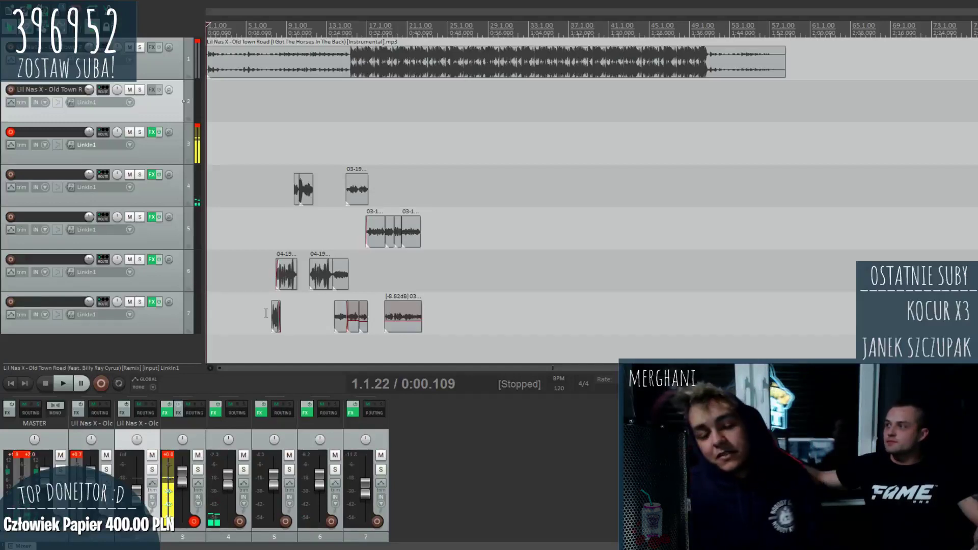
{"action": "key", "text": "ctrl+r"}
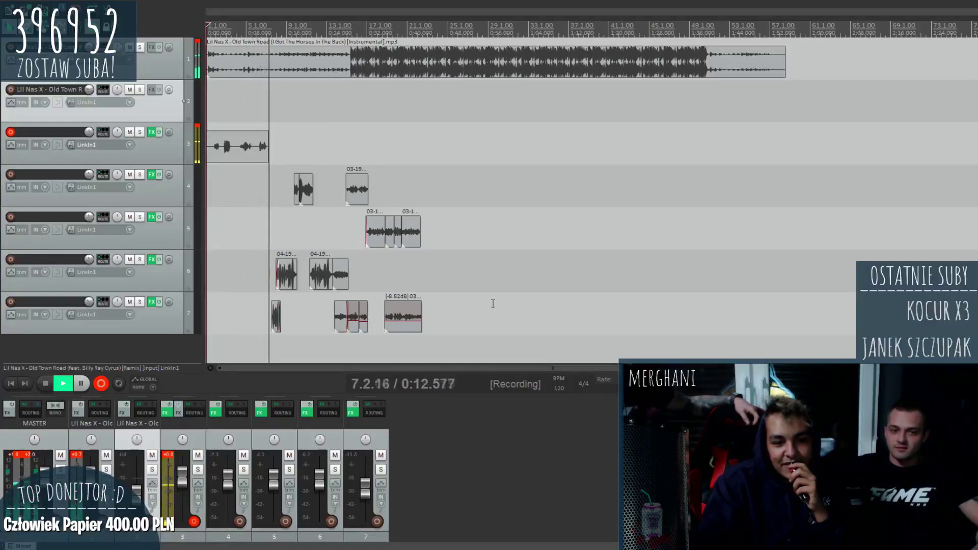
{"action": "key", "text": "space"}
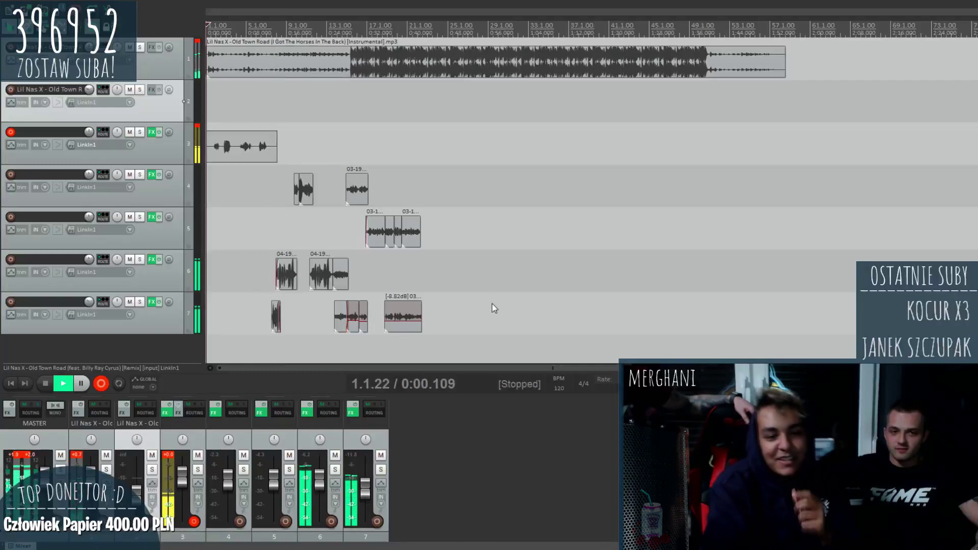
Split the new intro take on track 3 just before its first phrase and delete the silent opening
{"action": "scroll", "coordinate": [474, 120], "scroll_direction": "down", "scroll_amount": 4}
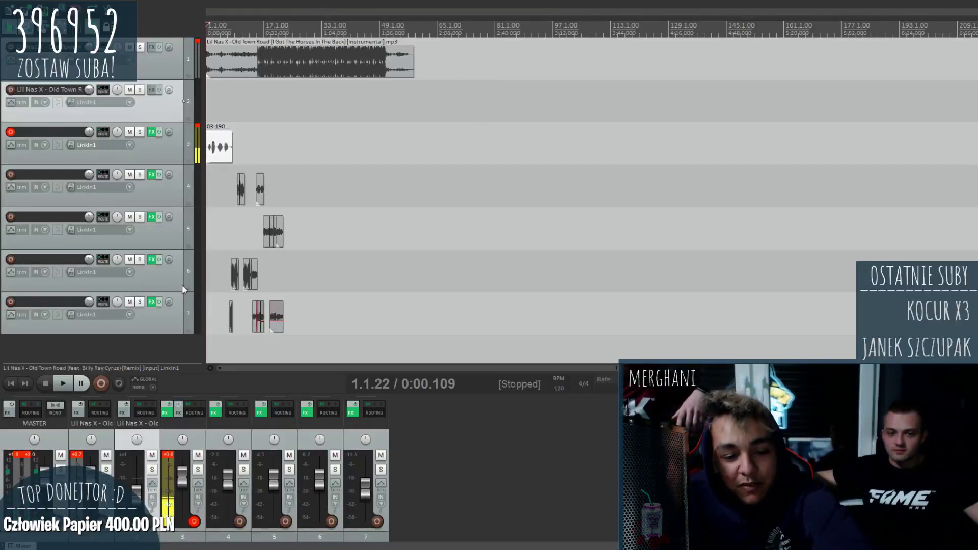
{"action": "scroll", "coordinate": [299, 195], "scroll_direction": "up", "scroll_amount": 8}
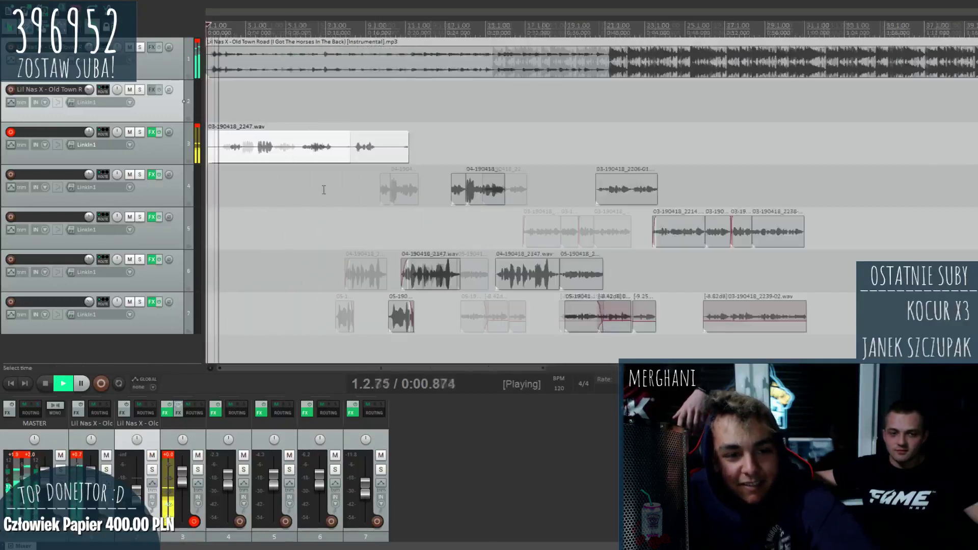
{"action": "left_click", "coordinate": [223, 153]}
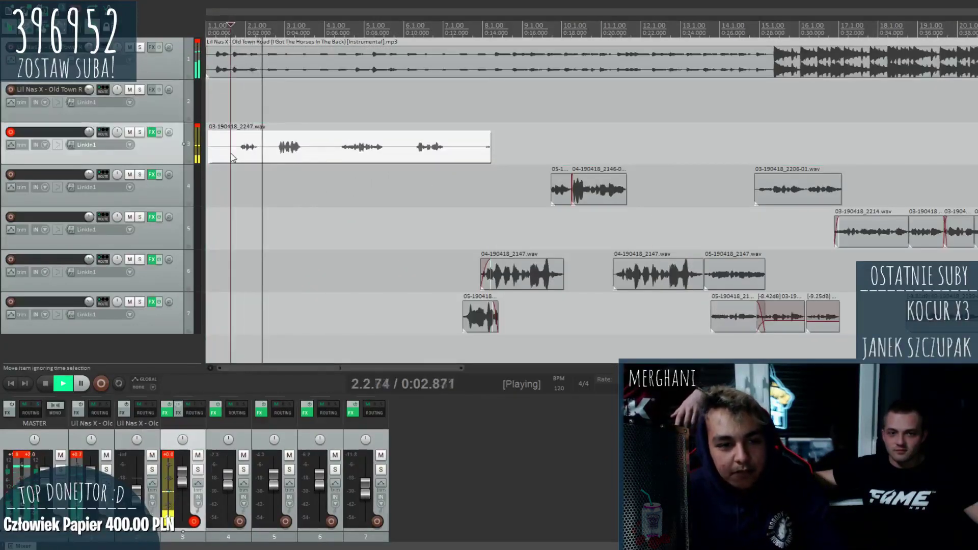
{"action": "key", "text": "s"}
{"action": "key", "text": "Delete"}
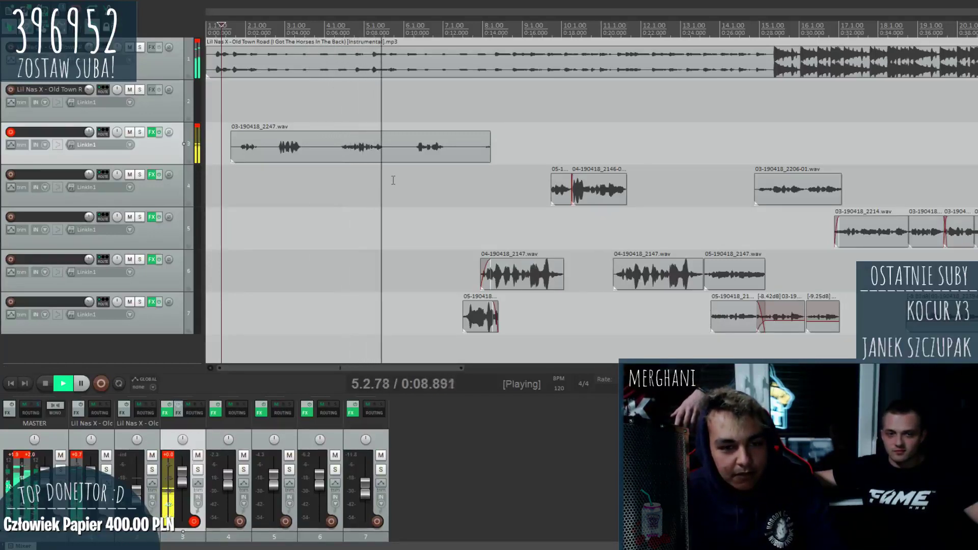
Cut off the intro take's silent tail after its last phrase and move the trimmed clip to track 4
{"action": "left_click", "coordinate": [448, 151]}
{"action": "key", "text": "s"}
{"action": "left_click", "coordinate": [470, 151]}
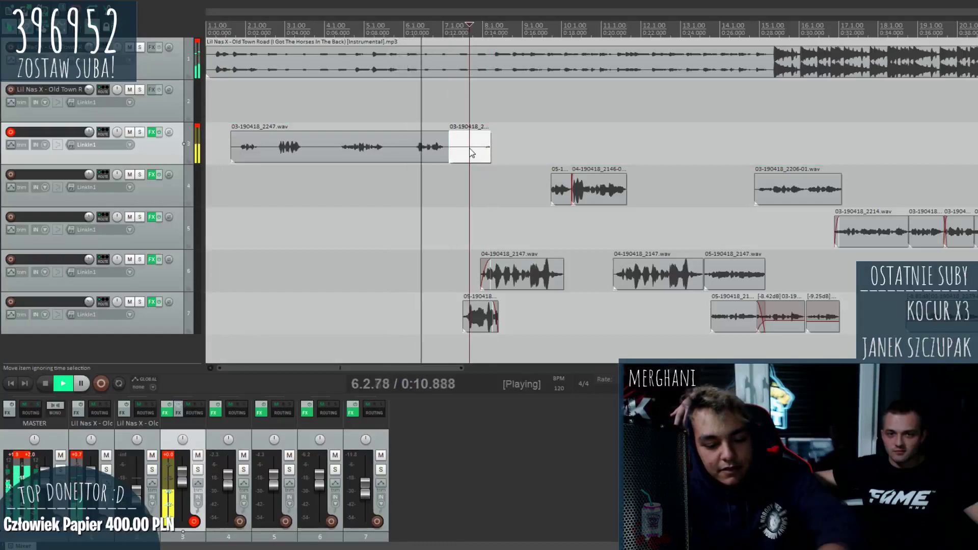
{"action": "key", "text": "Delete"}
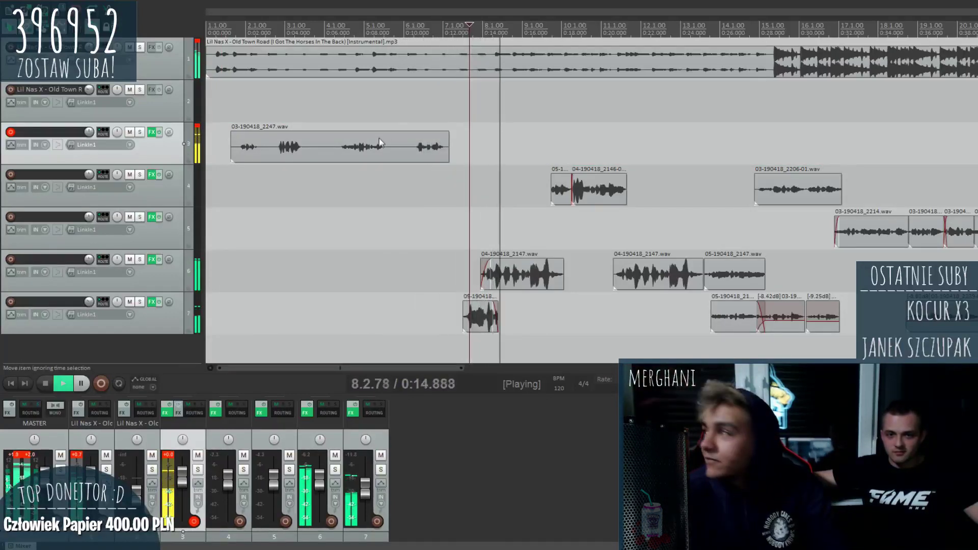
{"action": "key", "text": "space"}
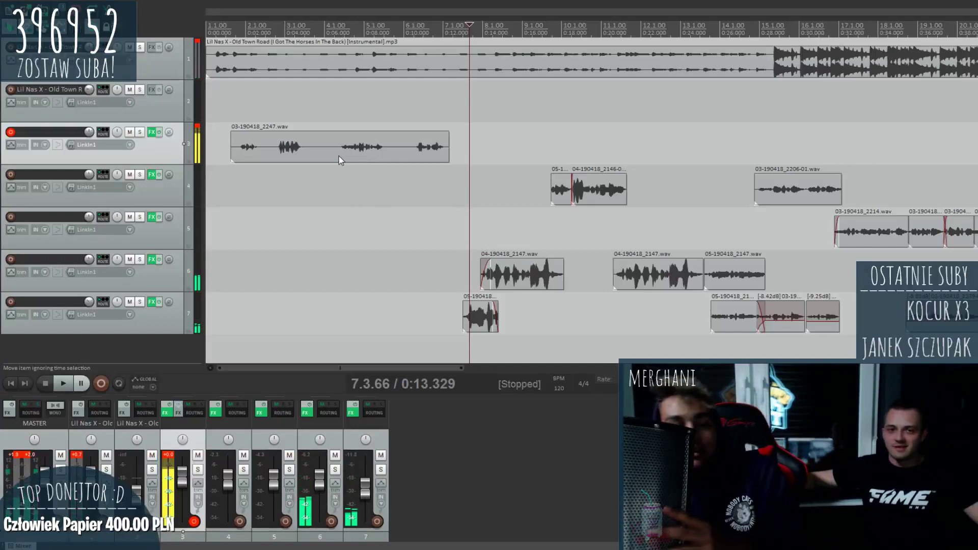
{"action": "left_click_drag", "start_coordinate": [339, 151], "coordinate": [311, 177]}
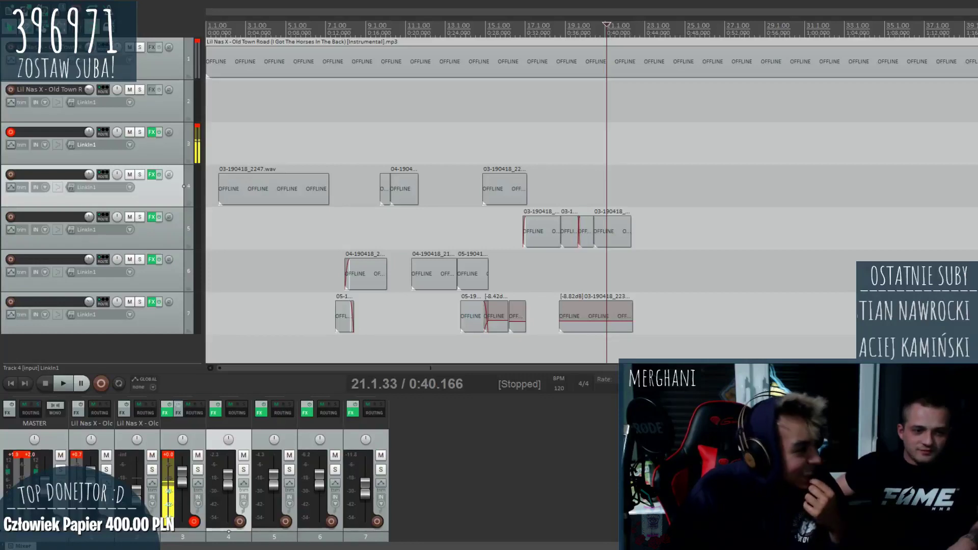
Audition the end of the vocals on tracks 5 and 7, starting at about 0:41, to locate the recording point
{"action": "left_click", "coordinate": [622, 161]}
{"action": "key", "text": "space"}
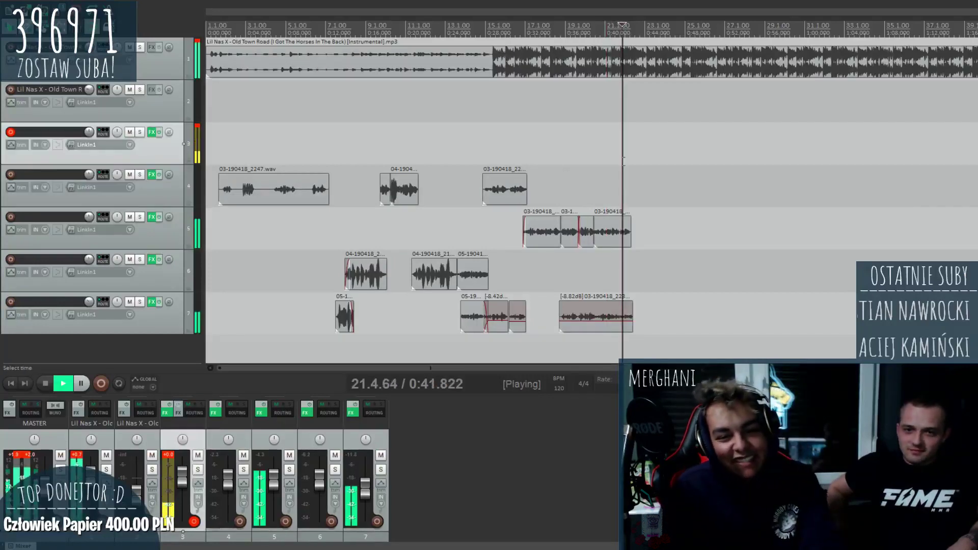
{"action": "key", "text": "space"}
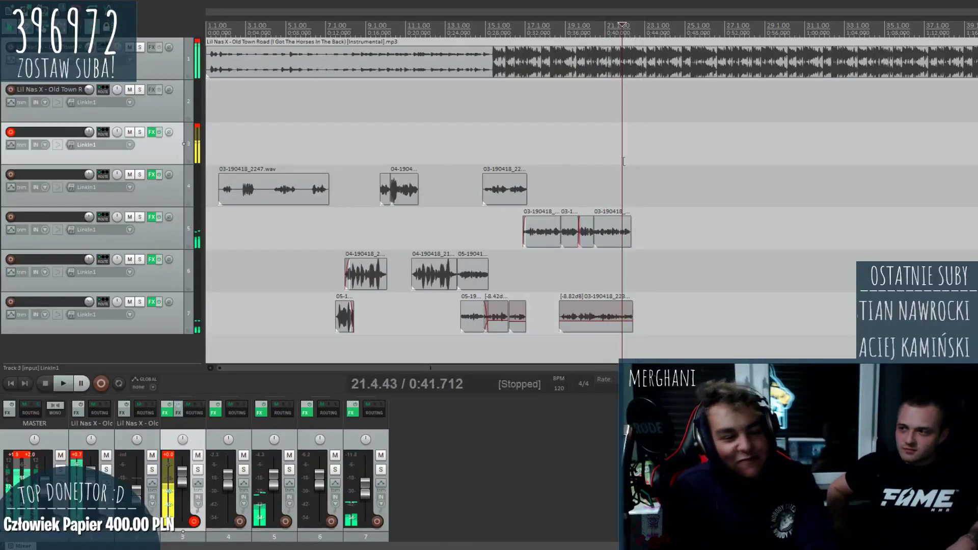
{"action": "left_click", "coordinate": [614, 163]}
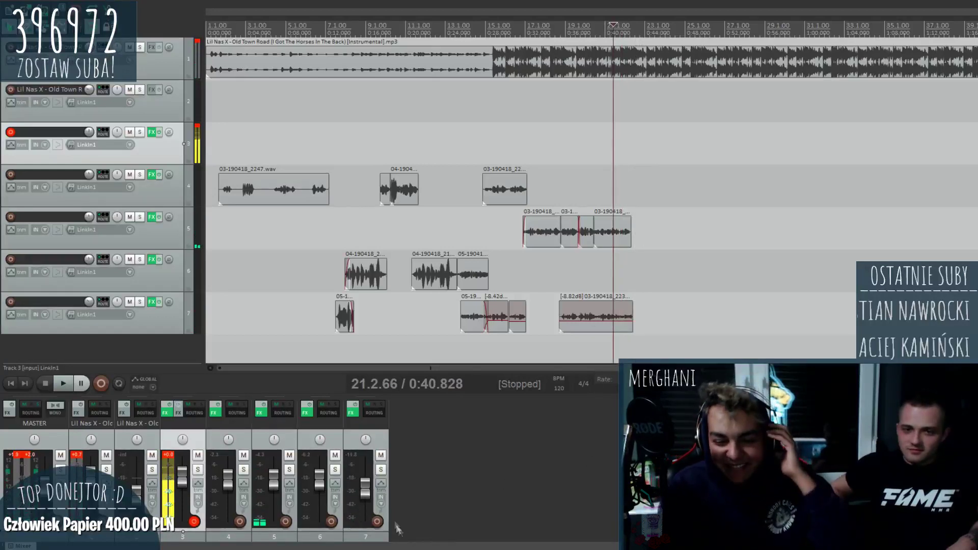
{"action": "key", "text": "space"}
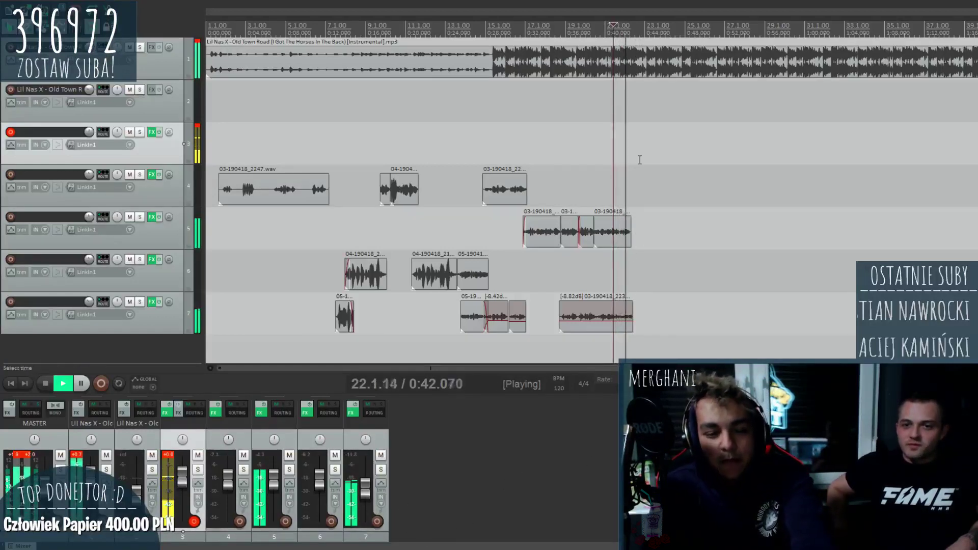
{"action": "key", "text": "space"}
Record the next vocal take on track 3 from about 0:40 to just past 0:56
{"action": "left_click", "coordinate": [609, 153]}
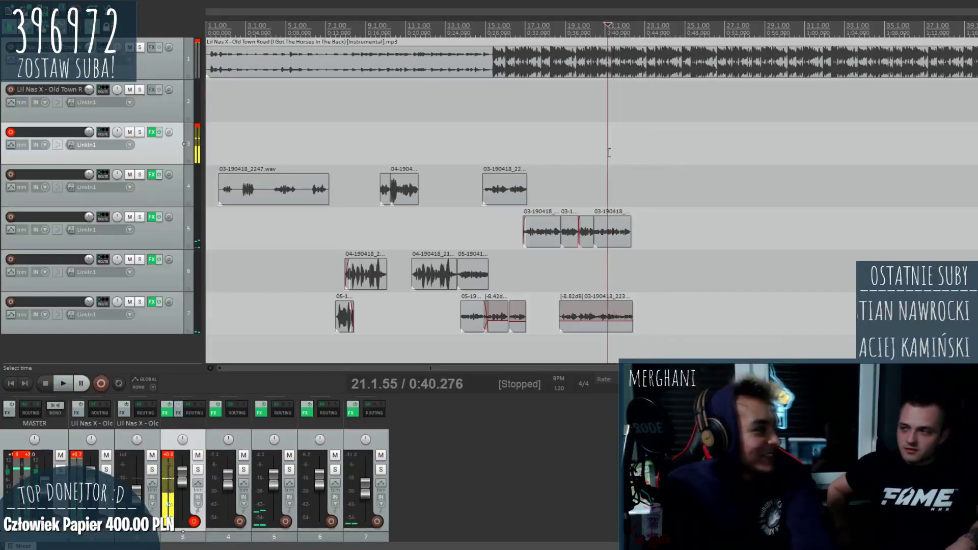
{"action": "key", "text": "space"}
{"action": "key", "text": "ctrl+r"}
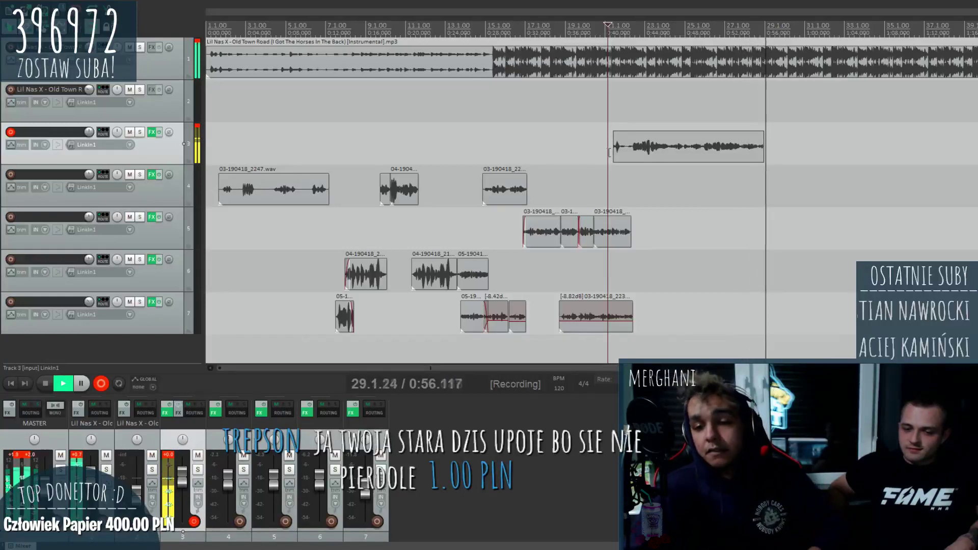
{"action": "key", "text": "space"}
Trim the new take's start to 0:42.541, move it to track 4 and play it back
{"action": "left_click", "coordinate": [631, 154]}
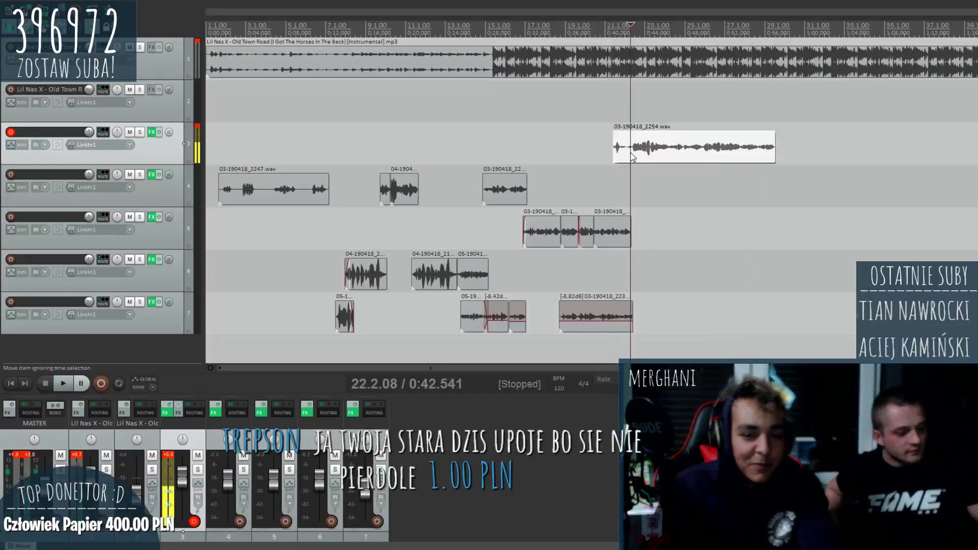
{"action": "left_click_drag", "start_coordinate": [630, 154], "coordinate": [640, 196]}
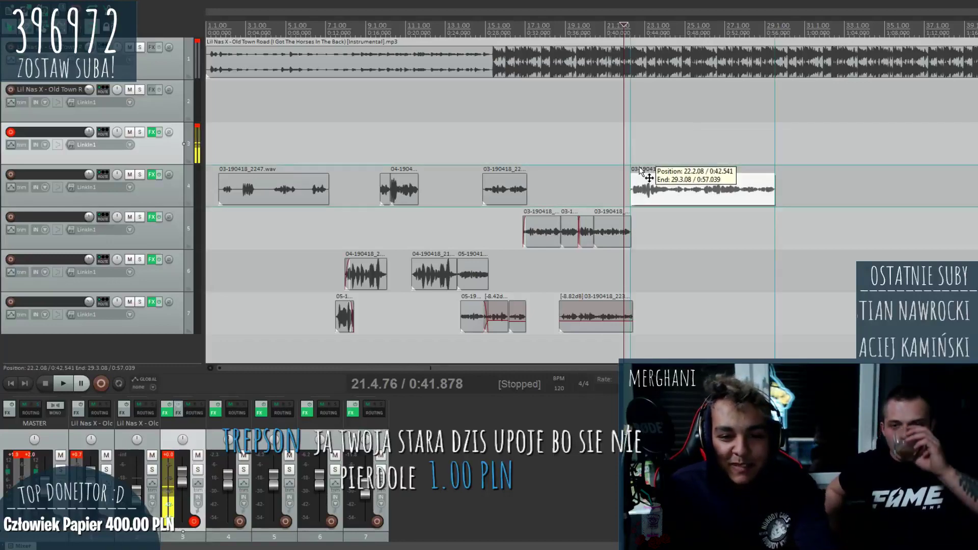
{"action": "key", "text": "space"}
Record a second vocal take on track 3 from 0:37.240, over the phrase already on track 4
{"action": "scroll", "coordinate": [712, 181], "scroll_direction": "up", "scroll_amount": 5}
{"action": "left_click", "coordinate": [463, 135]}
{"action": "left_click", "coordinate": [405, 25]}
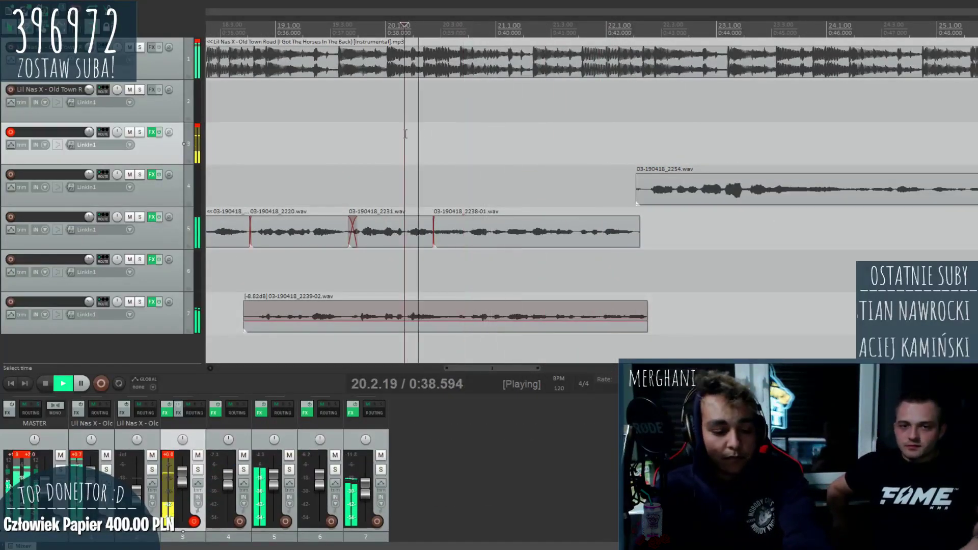
{"action": "key", "text": "space"}
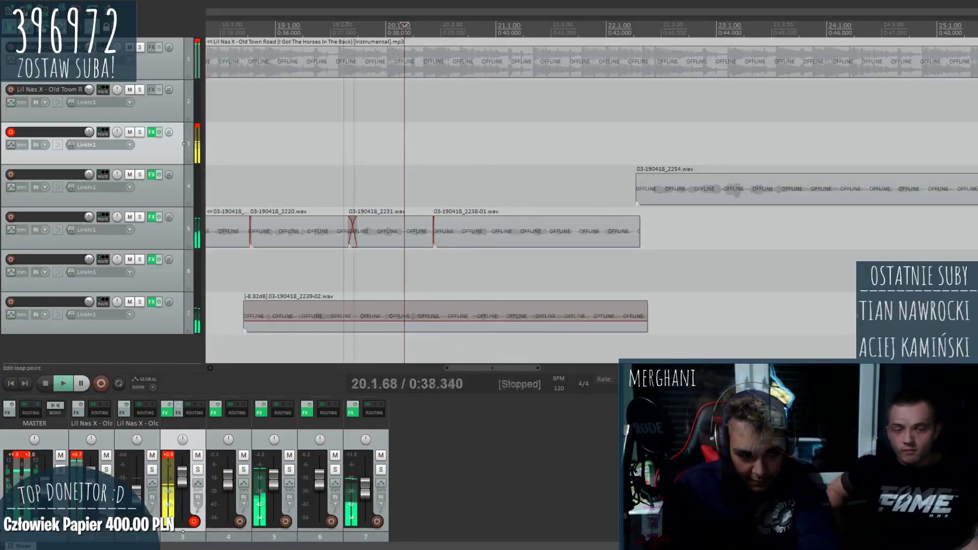
{"action": "left_click", "coordinate": [343, 26]}
{"action": "key", "text": "ctrl+r"}
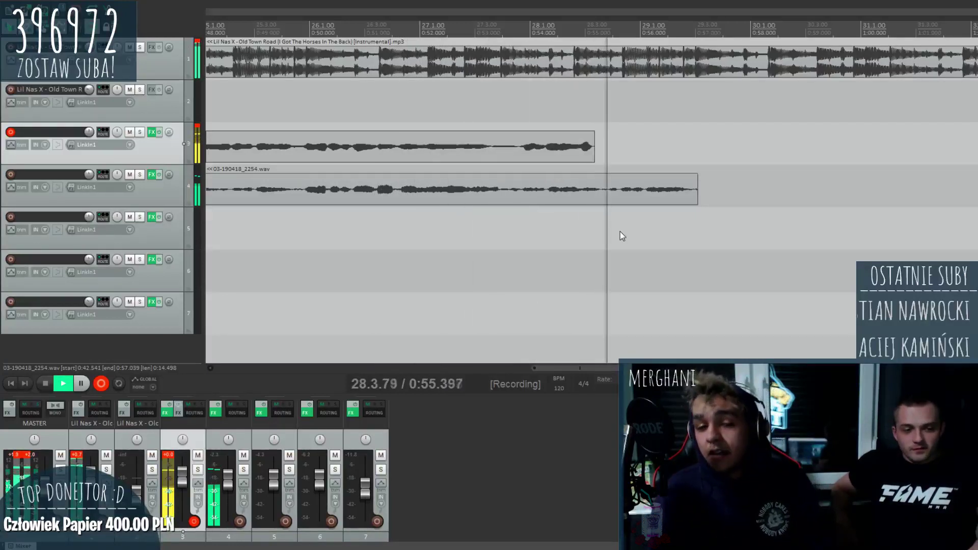
{"action": "key", "text": "space"}
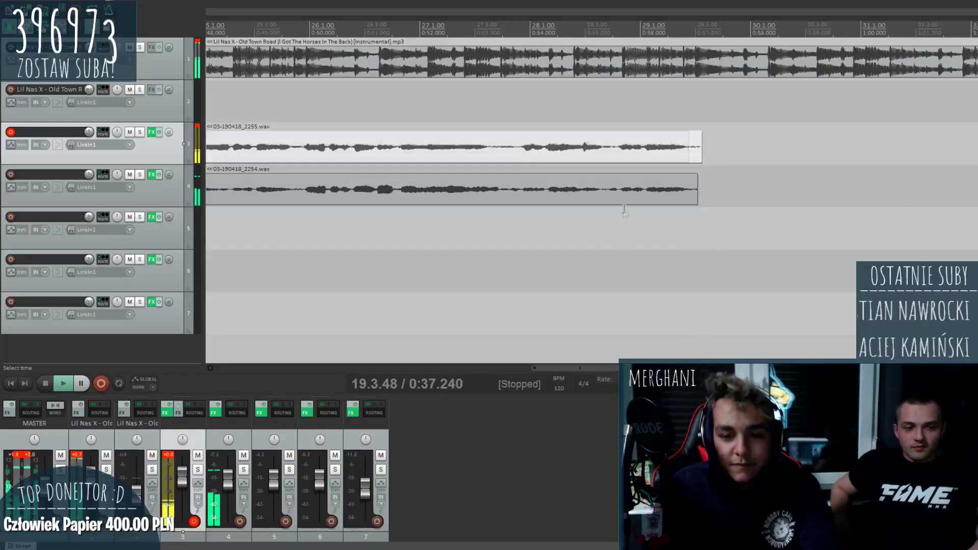
Split the second take at 0:42.615, move its later part to track 7 and play both layers together
{"action": "left_click", "coordinate": [775, 147]}
{"action": "key", "text": "s"}
{"action": "left_click_drag", "start_coordinate": [775, 148], "coordinate": [796, 300]}
{"action": "key", "text": "space"}
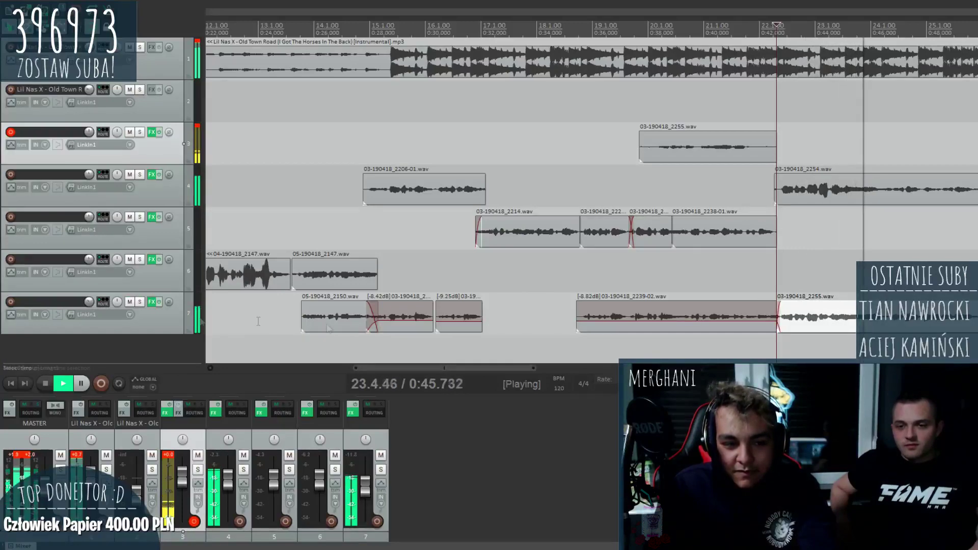
Stop playback and delete the leftover lead-in piece of the second take from track 3
{"action": "key", "text": "space"}
{"action": "left_click", "coordinate": [703, 145]}
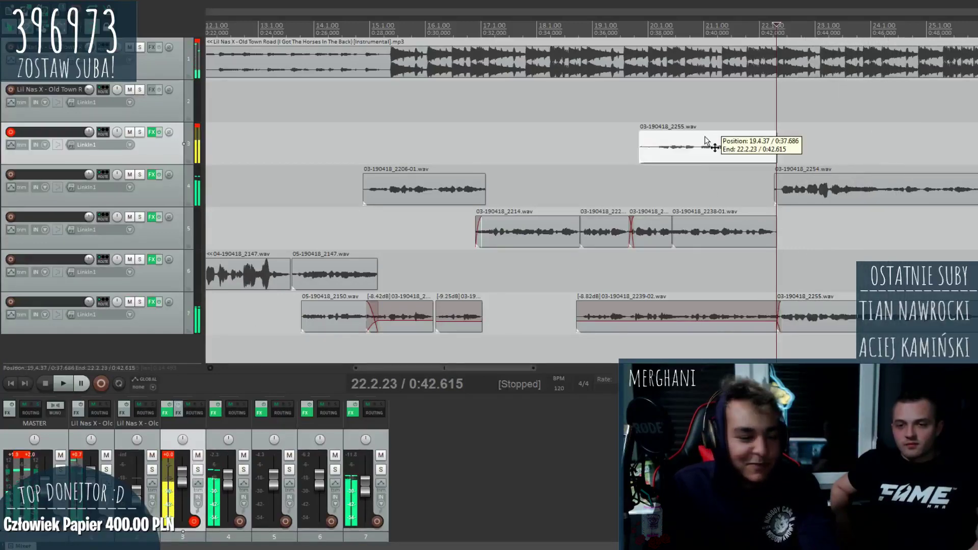
{"action": "key", "text": "Delete"}
Play the arrangement briefly from the start of the intro vocal on track 4
{"action": "scroll", "coordinate": [577, 150], "scroll_direction": "down", "scroll_amount": 3}
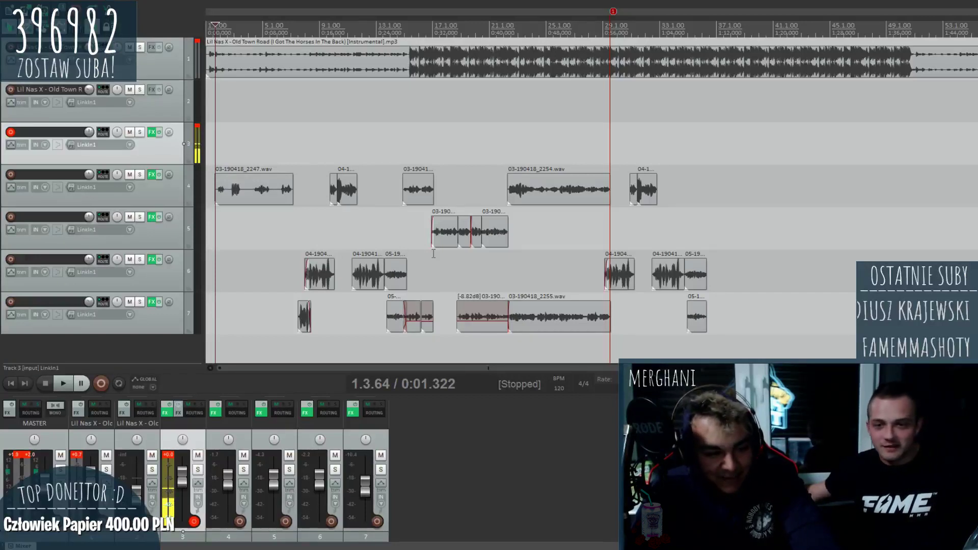
{"action": "key", "text": "space"}
{"action": "key", "text": "space"}
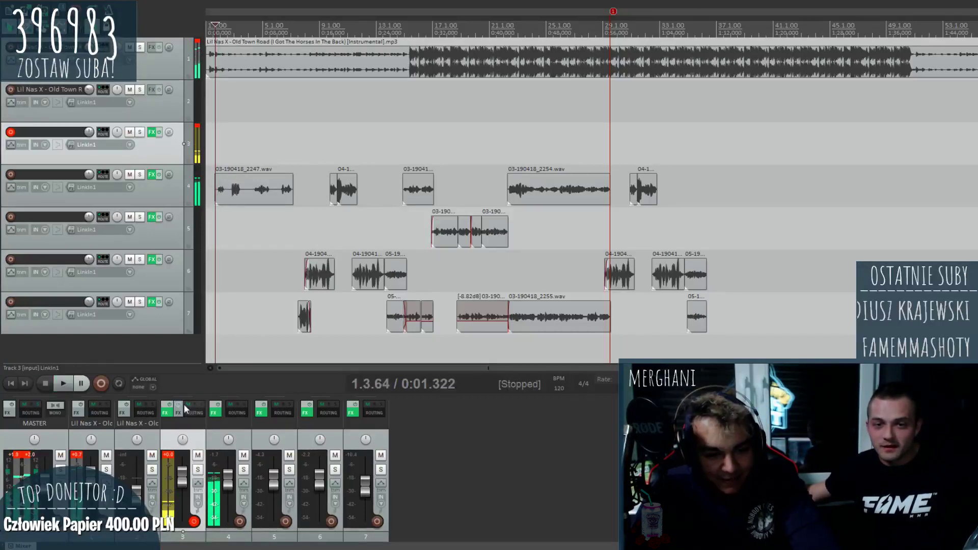